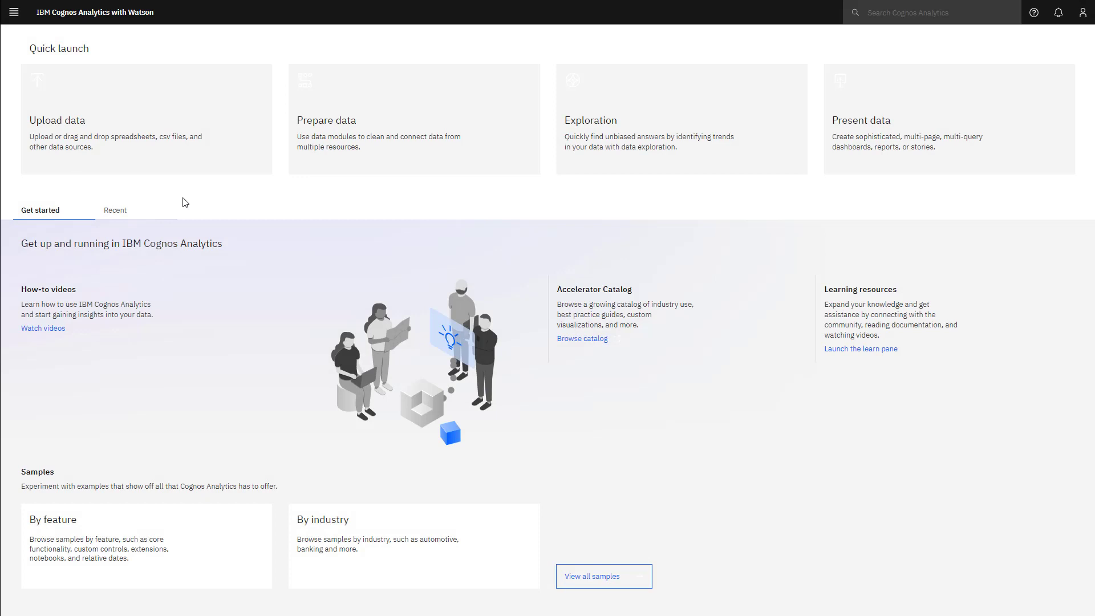
Create a new report from the Blank template.
click(14, 12)
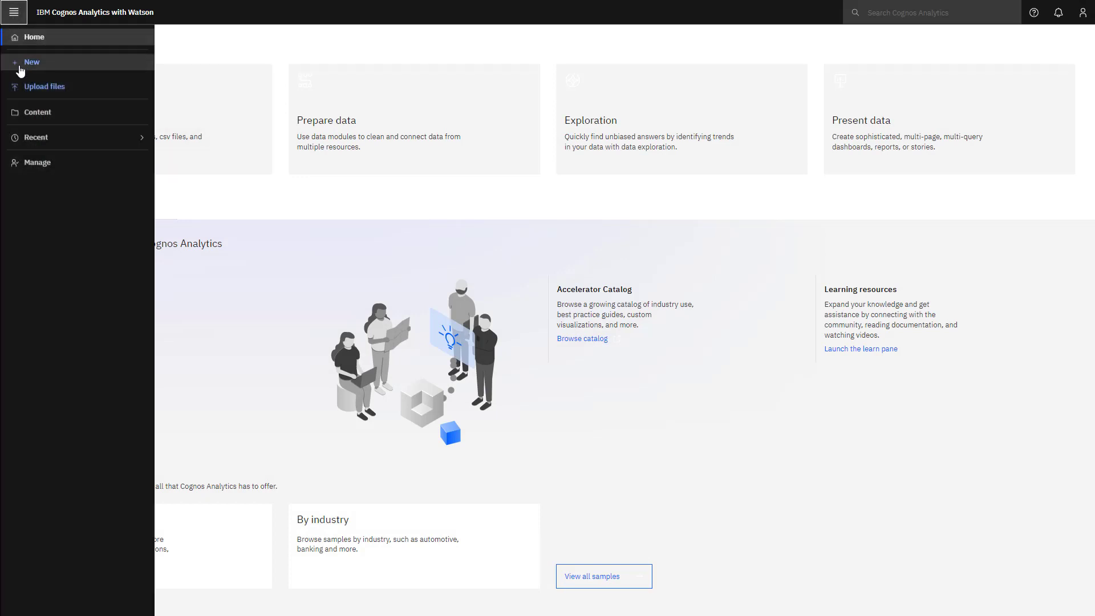
click(41, 65)
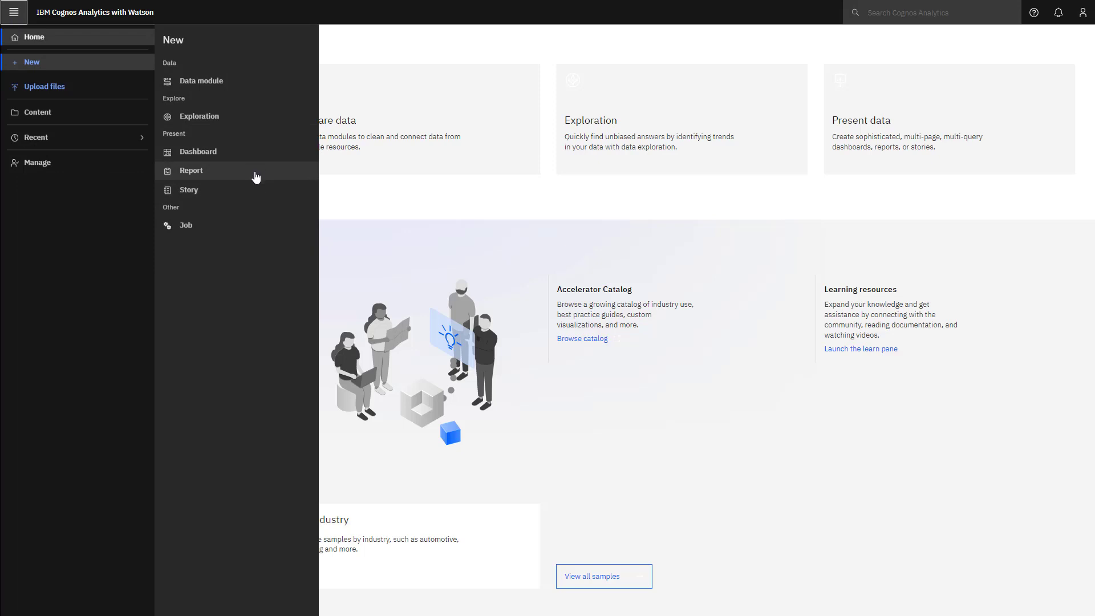
click(863, 187)
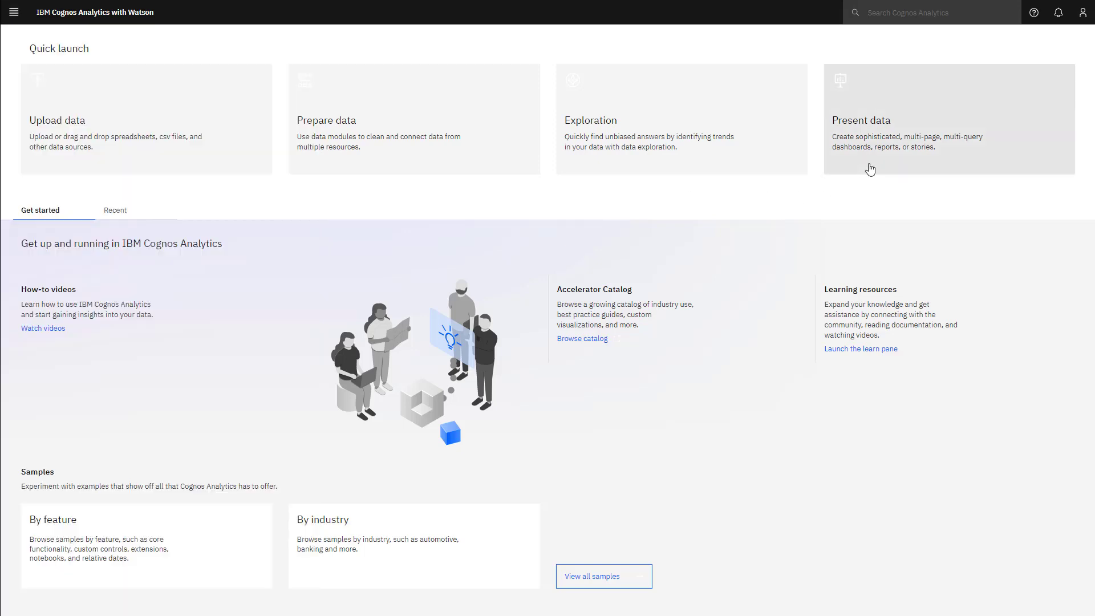
click(867, 168)
click(509, 328)
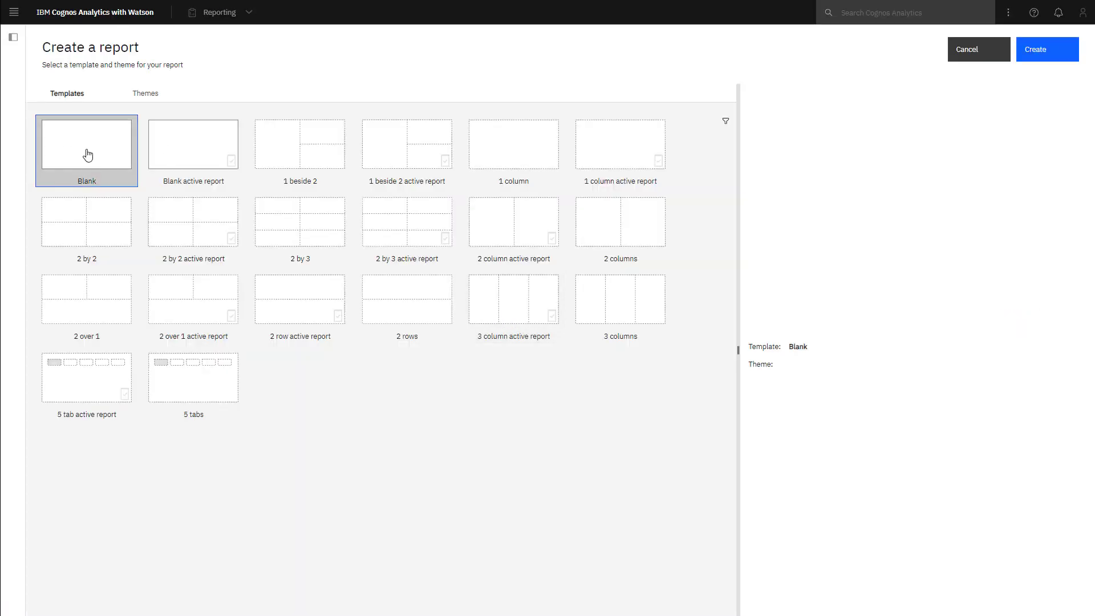
click(1052, 51)
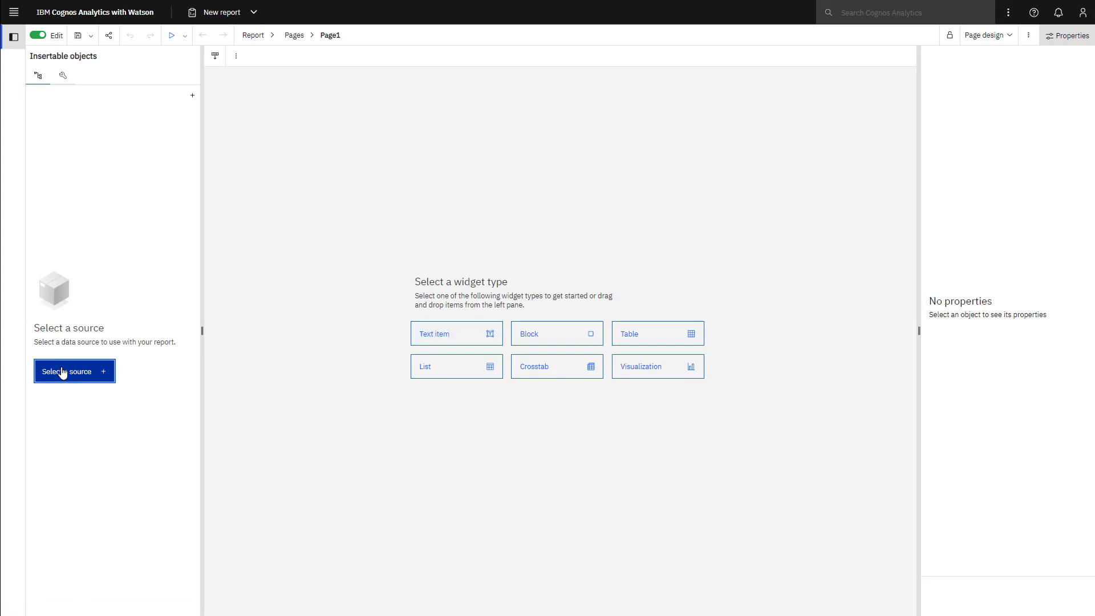
Select the Samples Great outdoors data module as the report's data source.
click(66, 371)
click(342, 275)
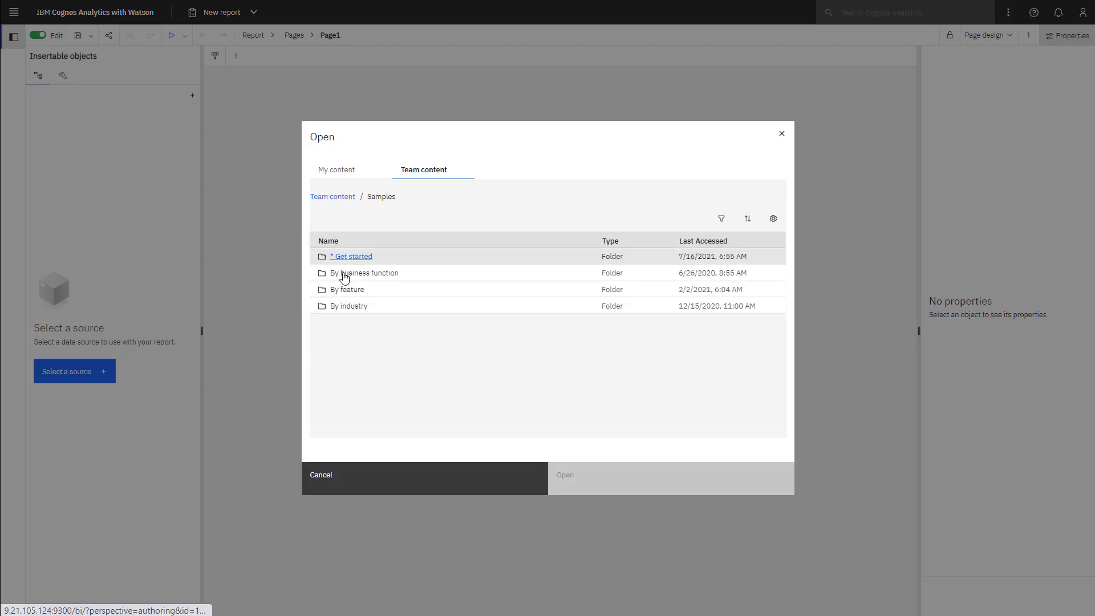
click(343, 256)
click(422, 308)
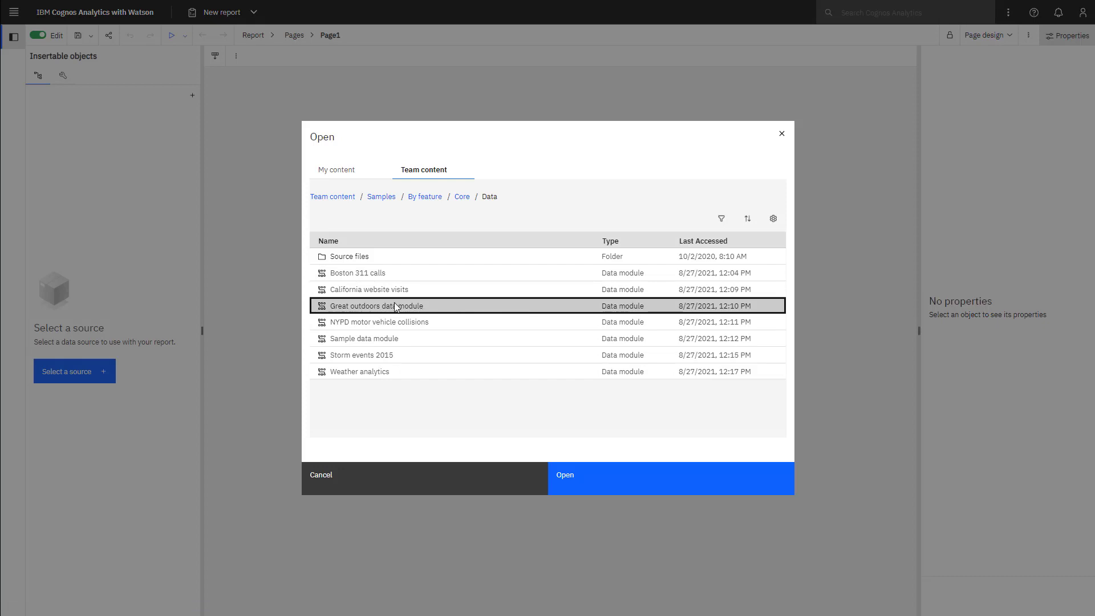
click(582, 486)
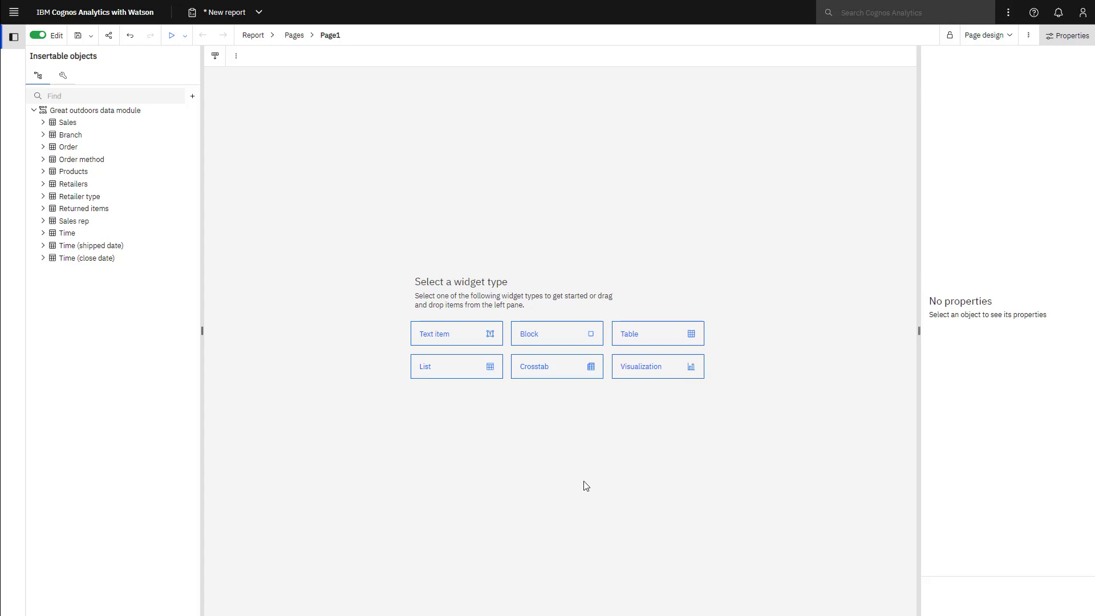
Insert list List1 with Product line, Year (close date) and Revenue columns.
click(443, 373)
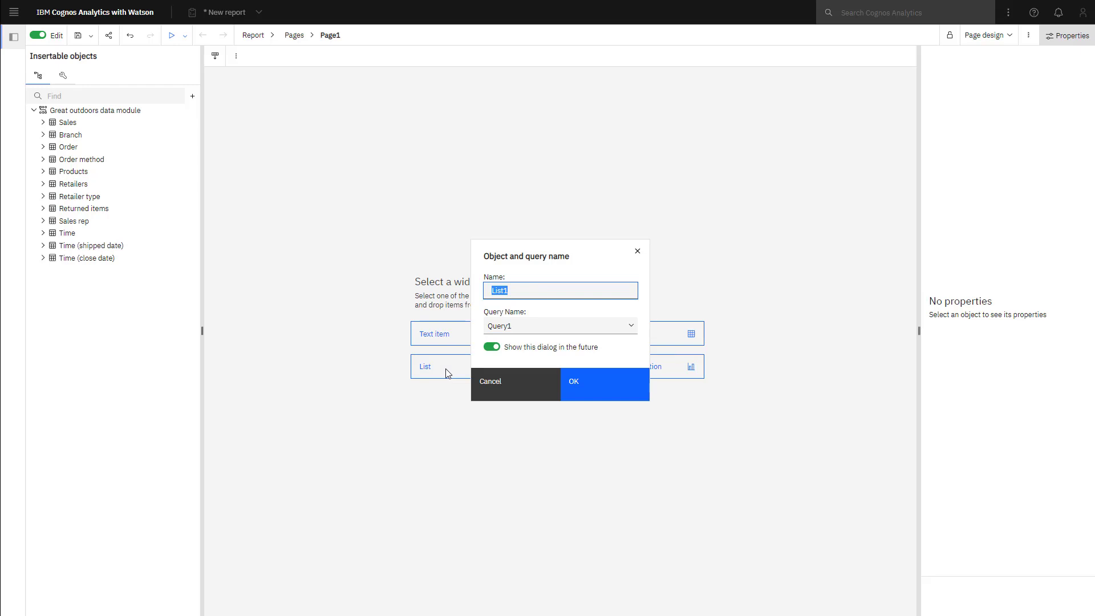
click(587, 389)
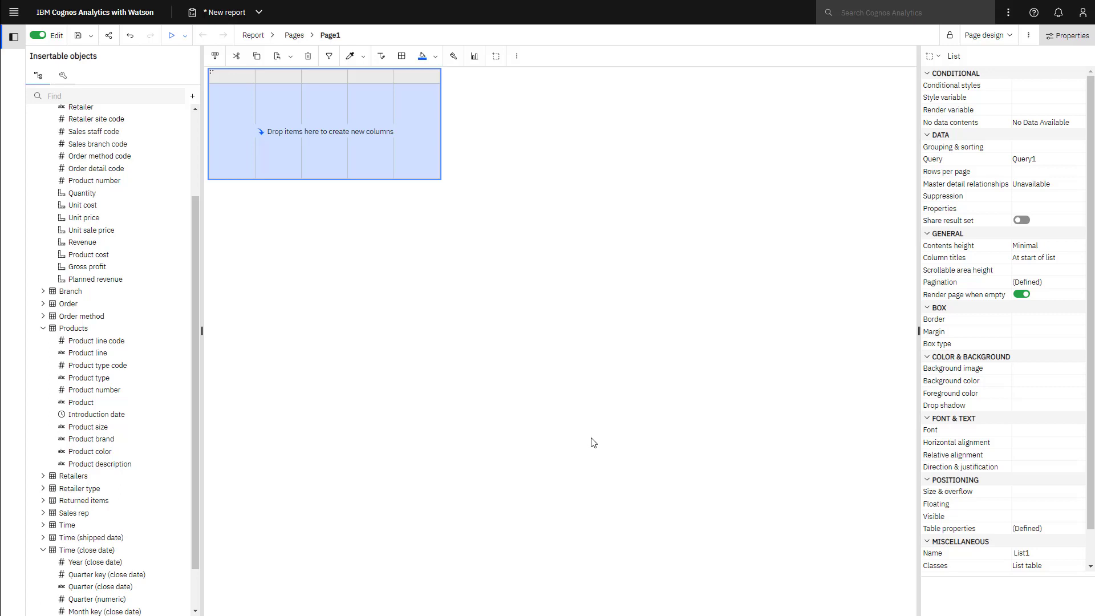
drag(87, 352, 217, 155)
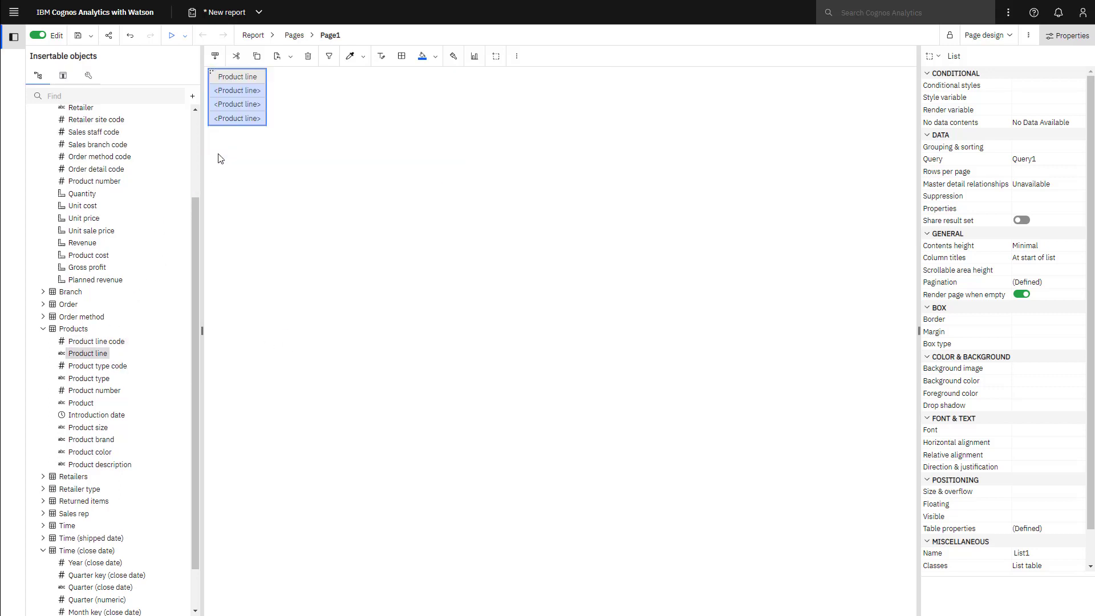
double_click(76, 564)
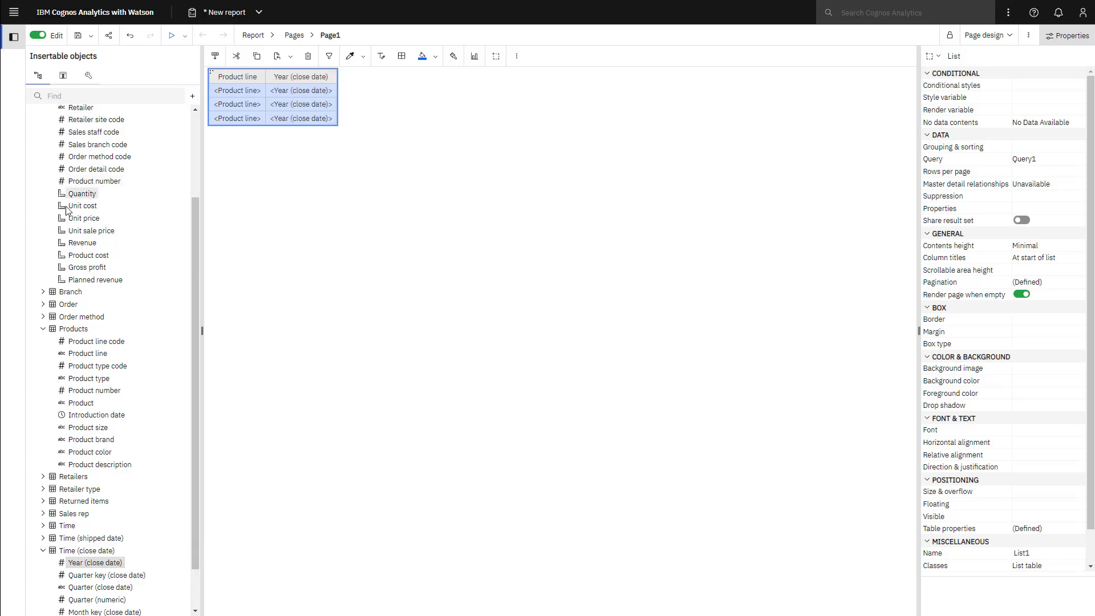
double_click(81, 245)
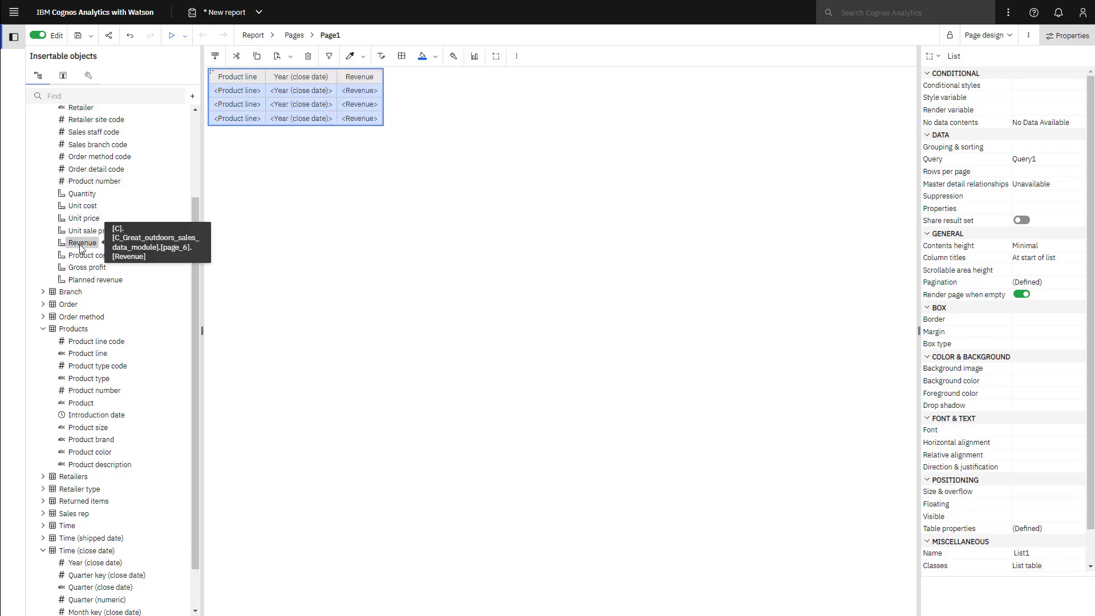
Switch to Page preview and sort the list by Product line ascending.
click(1012, 37)
click(1015, 72)
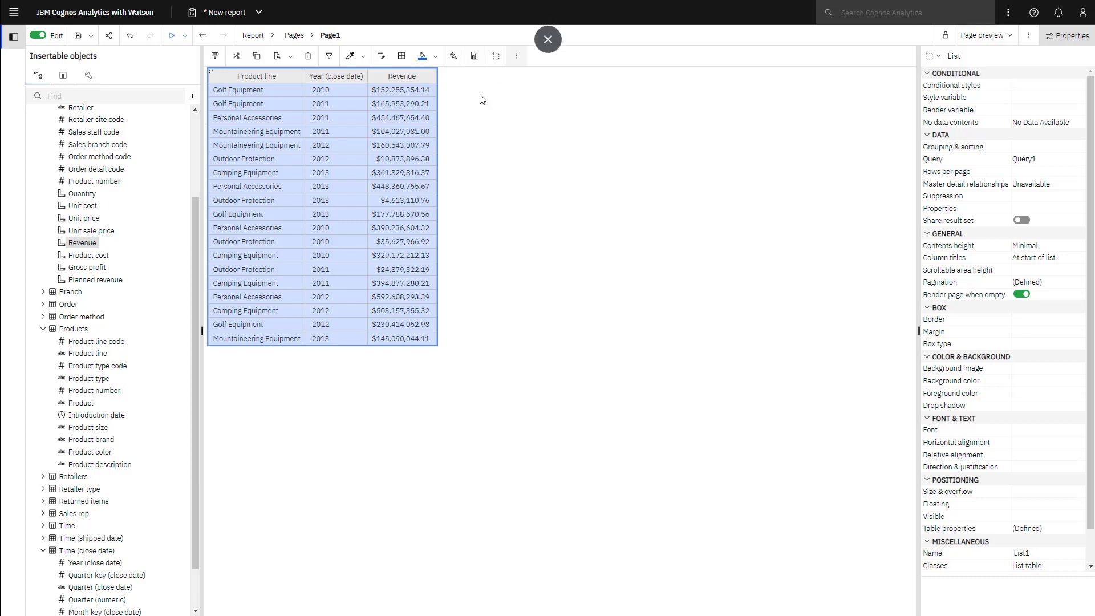
click(229, 272)
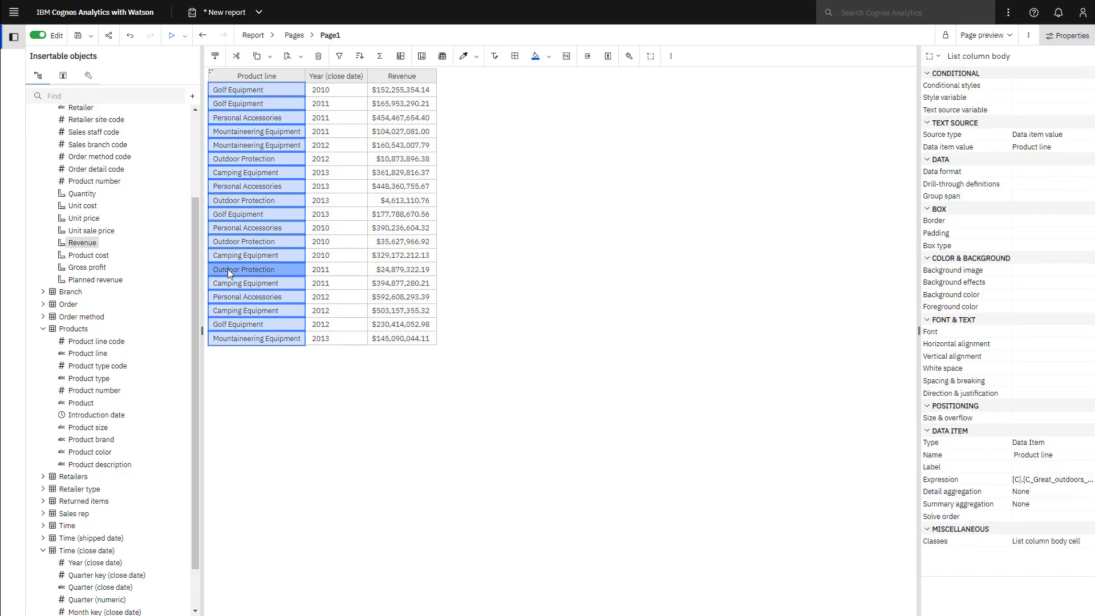
click(359, 58)
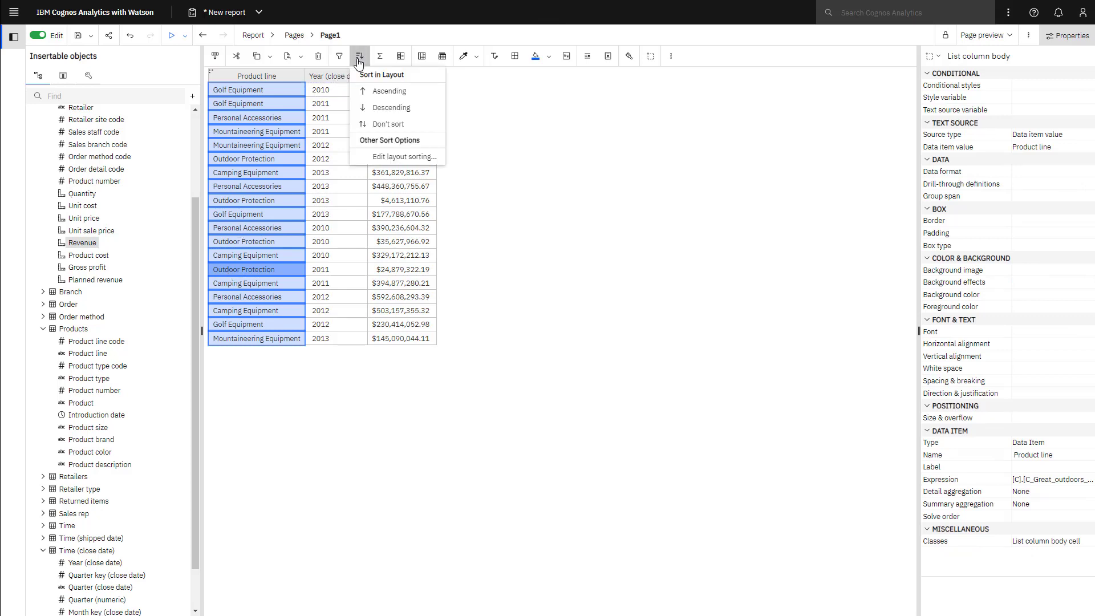
click(403, 91)
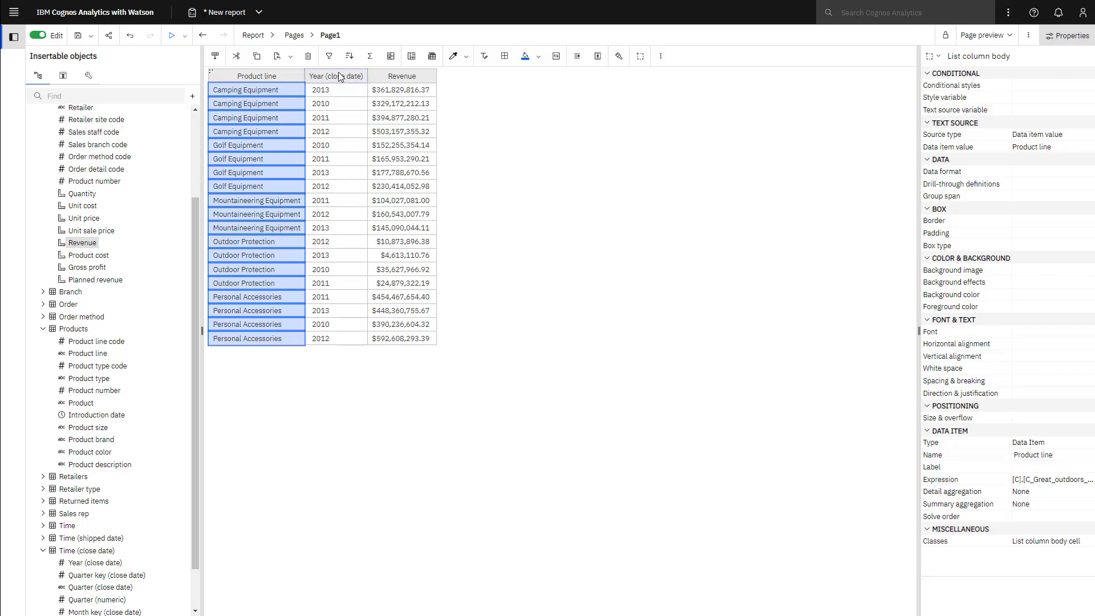
Add Year (close date) as a second detail sort key in layout sorting.
click(349, 57)
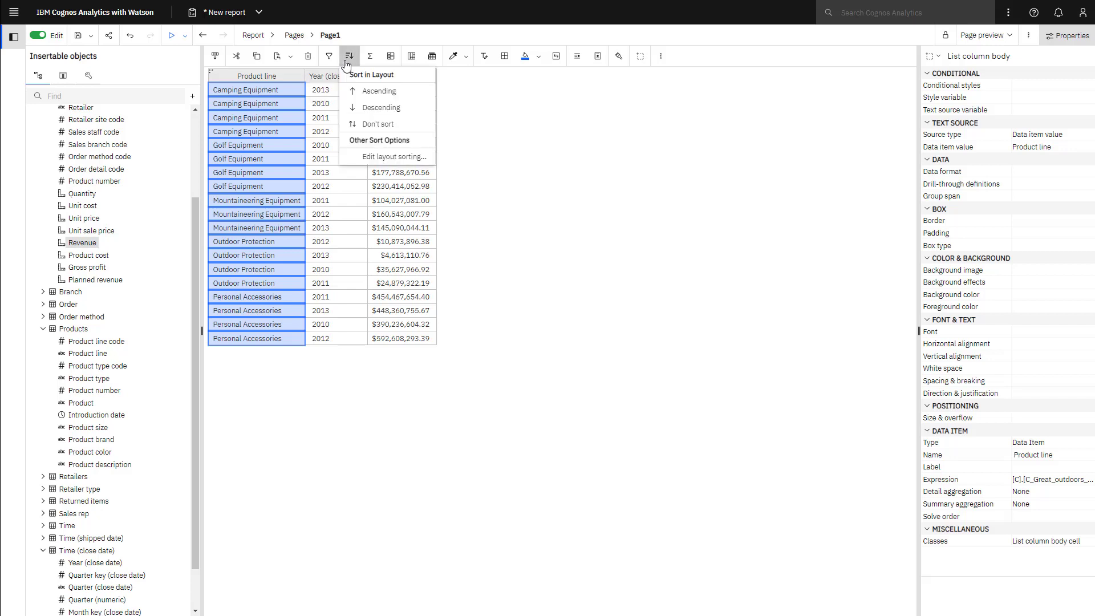
click(377, 160)
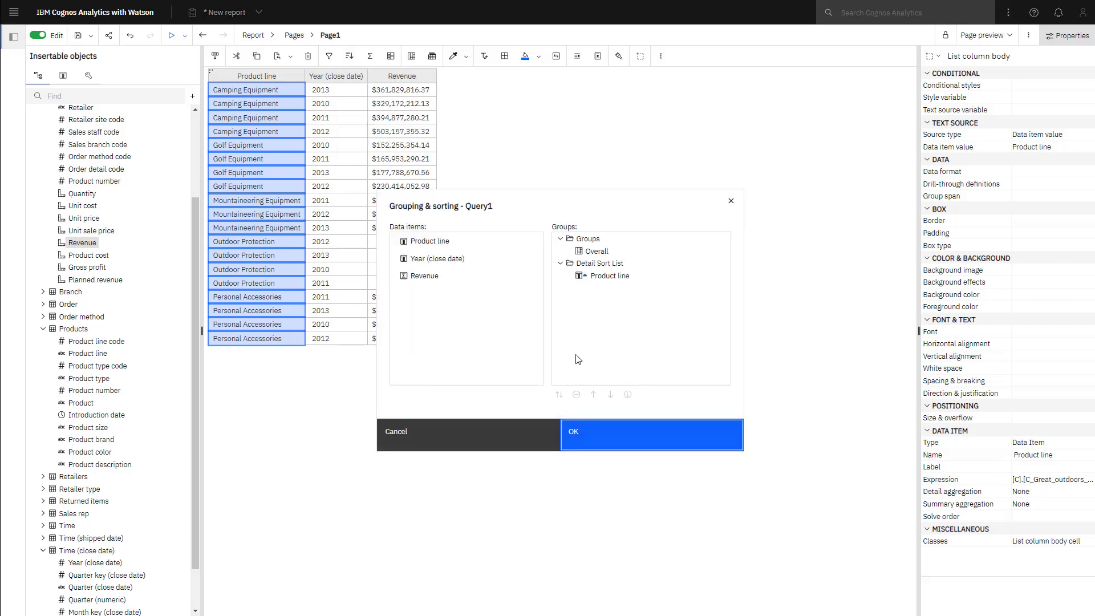
drag(431, 259, 593, 288)
key(Return)
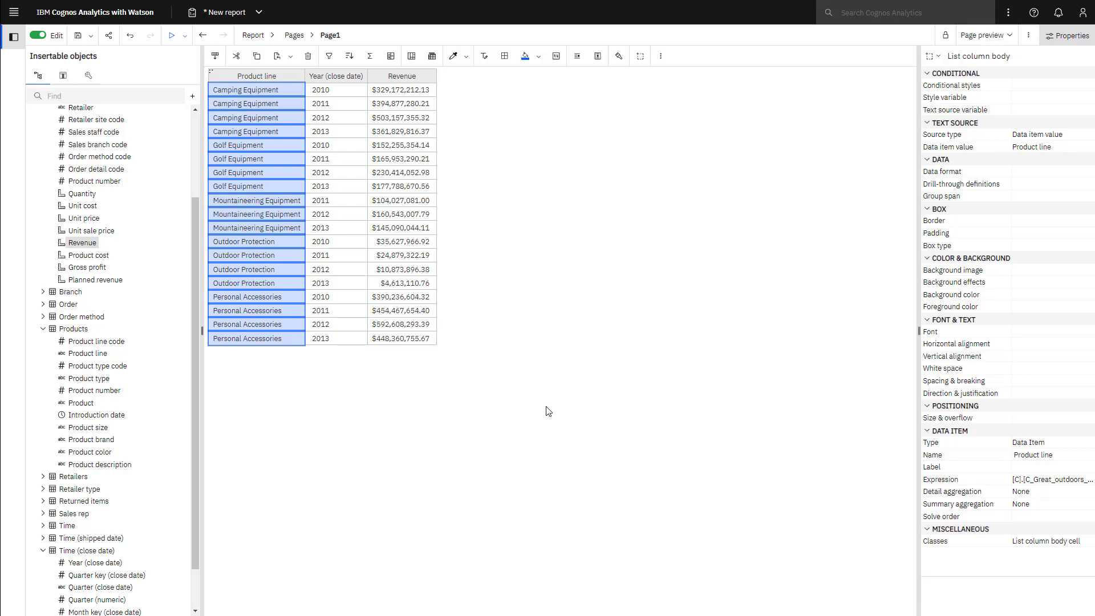
Set the Product line column's font weight to Bold.
click(485, 56)
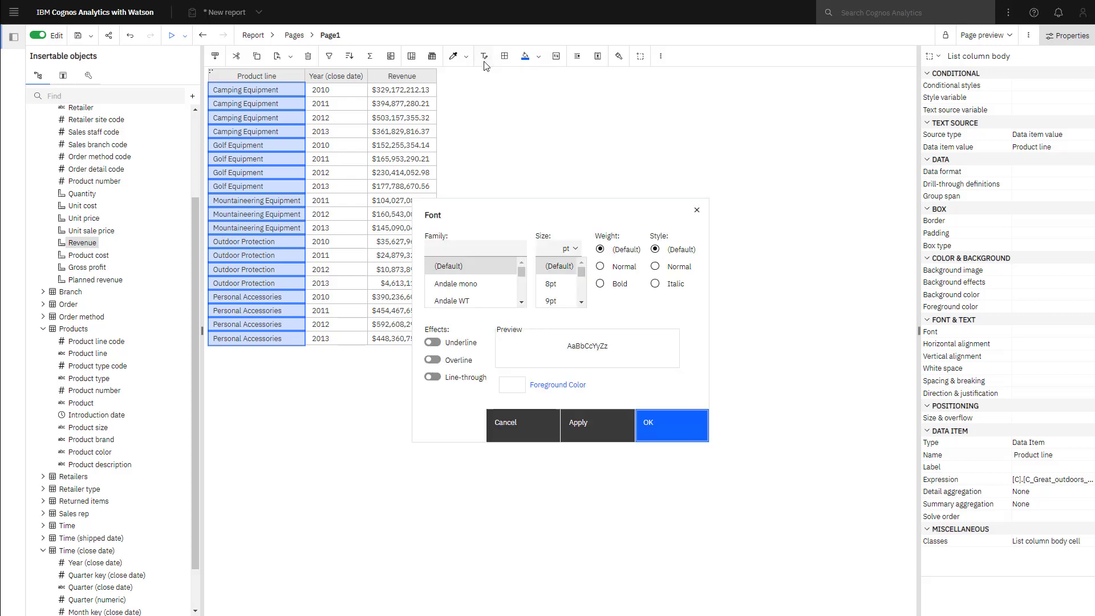
click(601, 284)
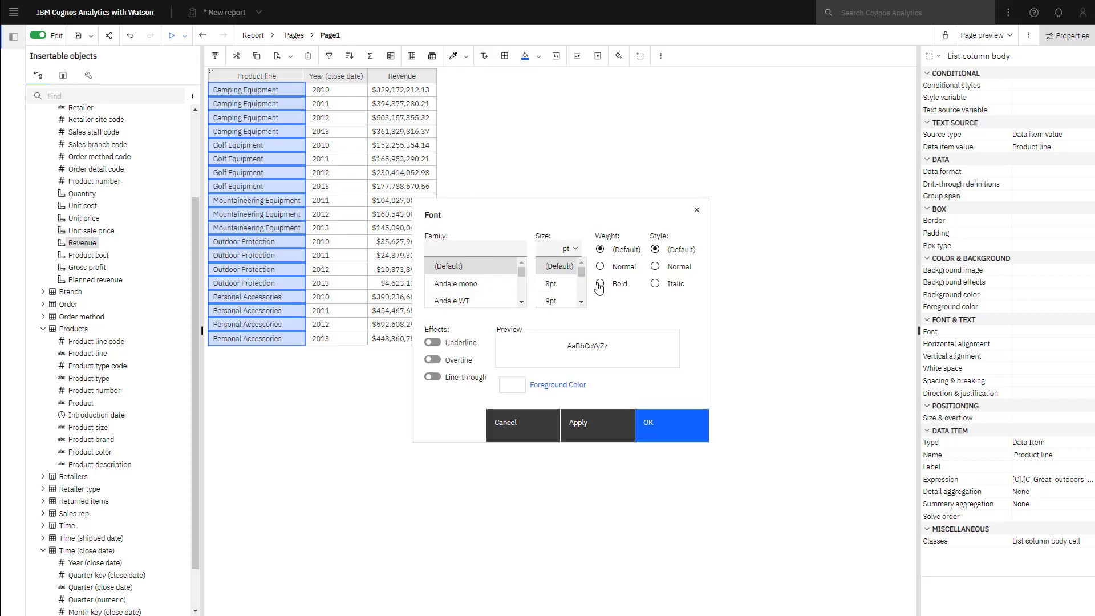
click(650, 438)
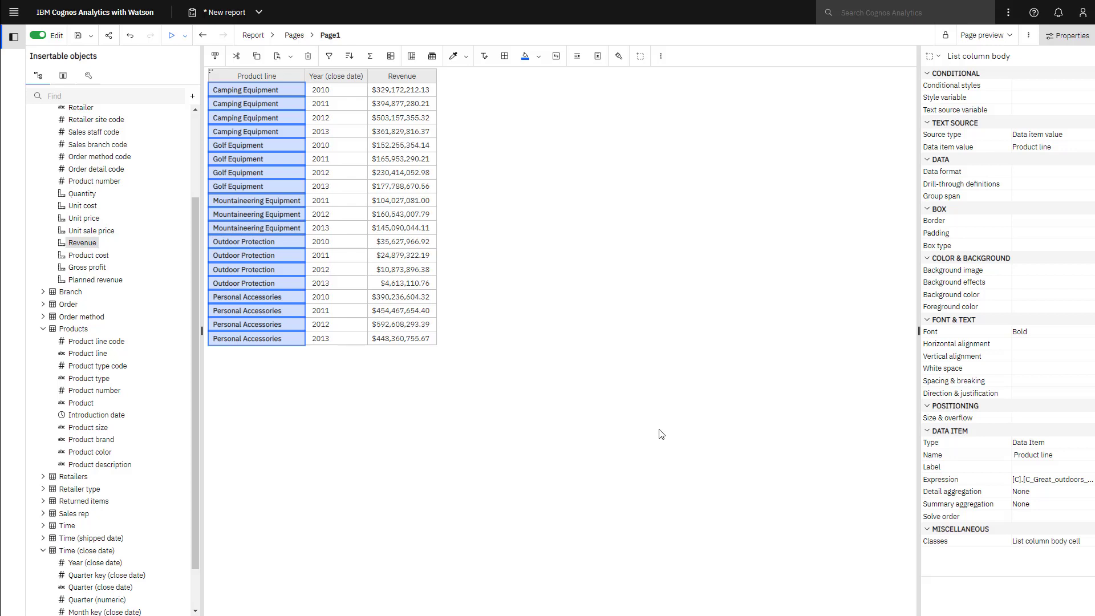
Group on Product line and add Default summary totals for Revenue.
click(411, 63)
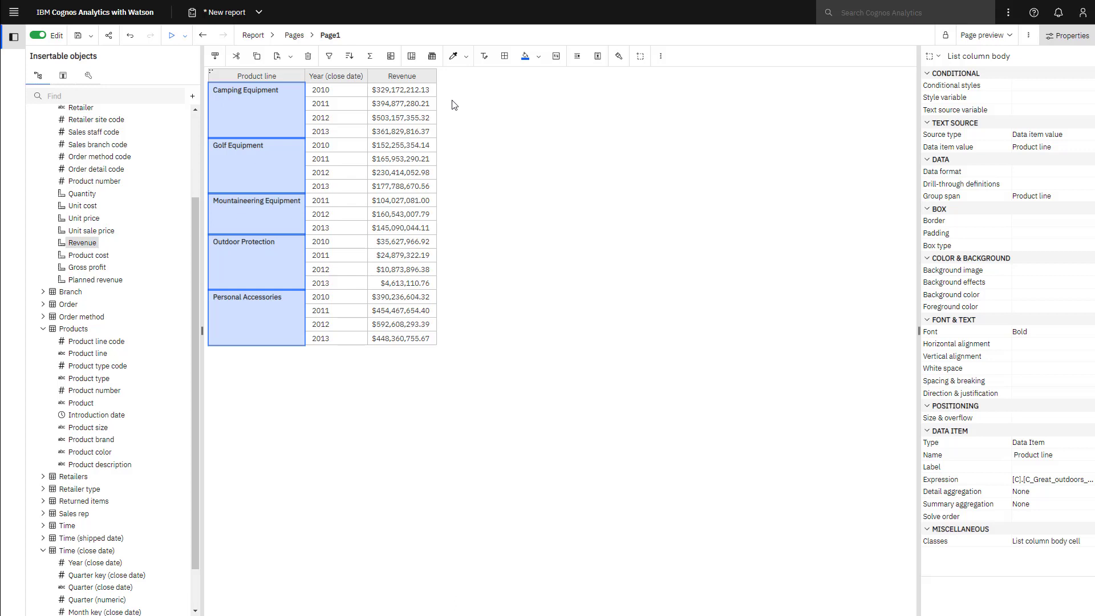
click(388, 117)
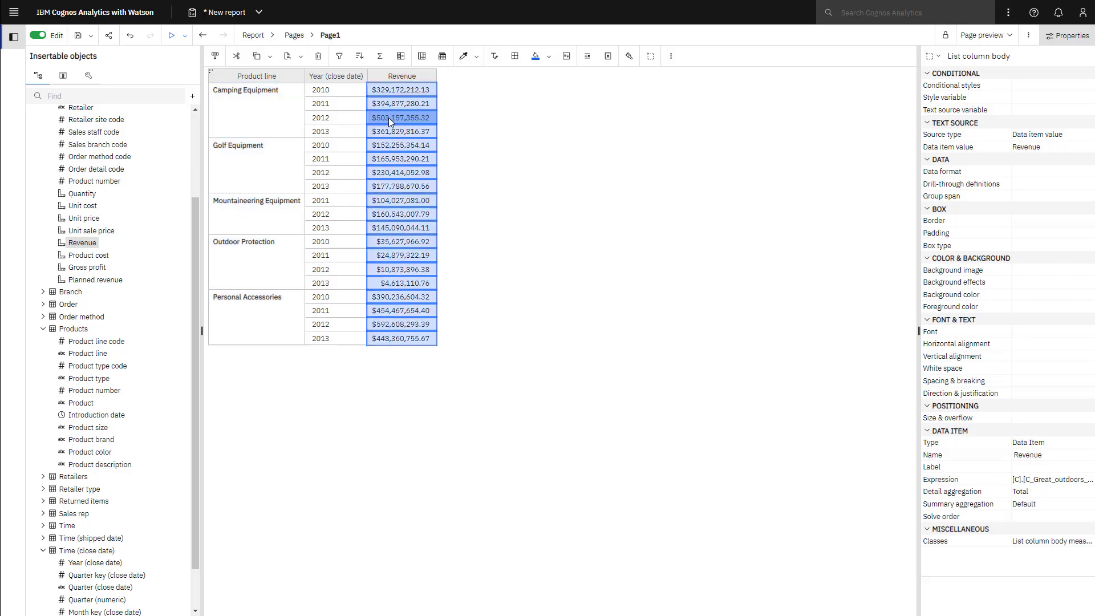
click(377, 60)
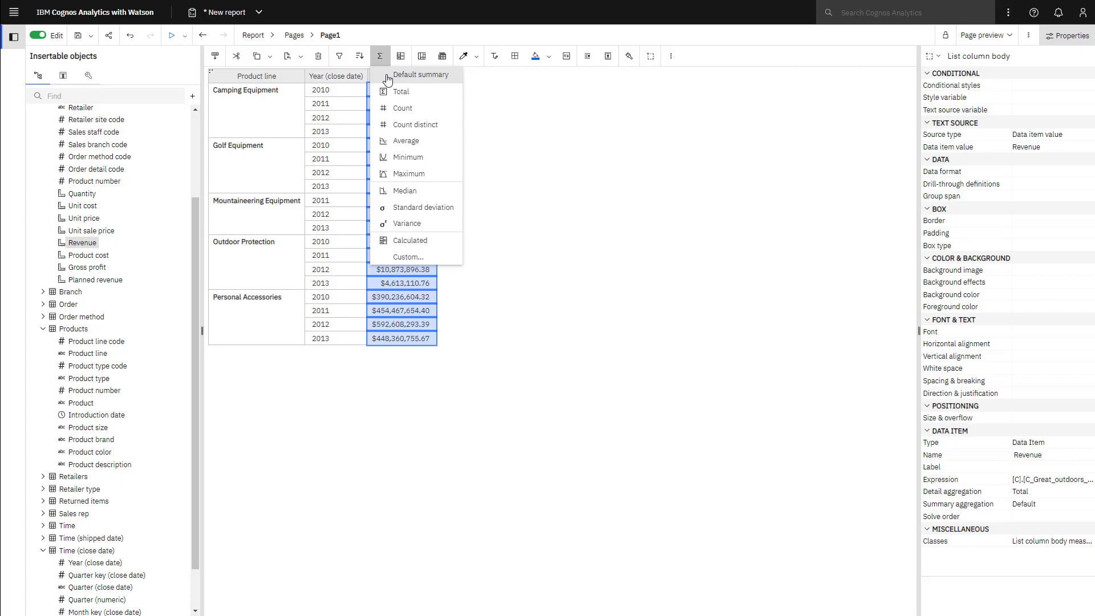
click(387, 77)
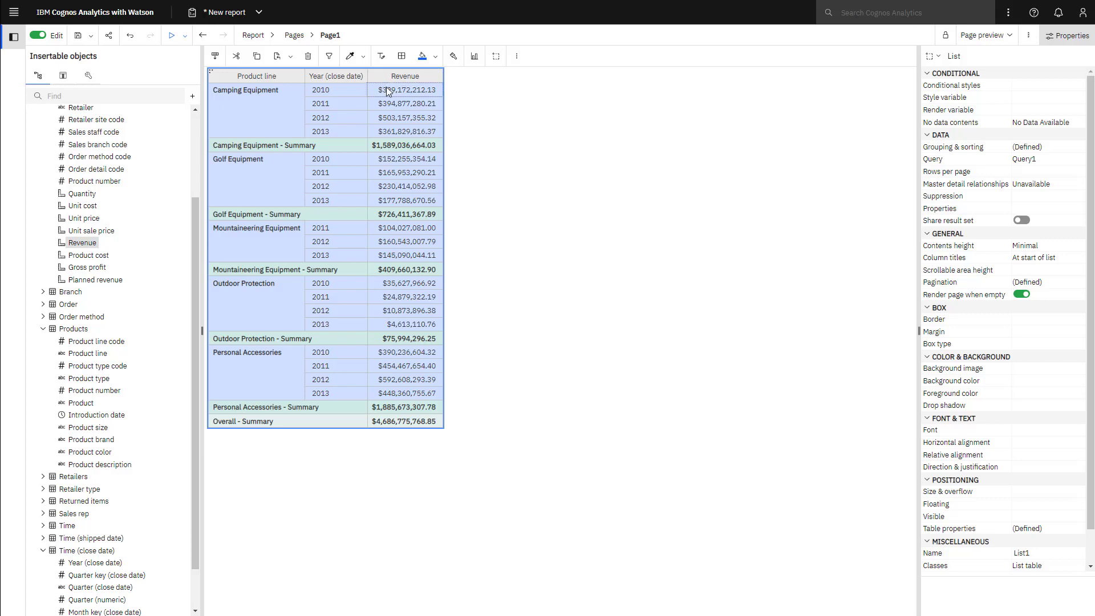
click(347, 119)
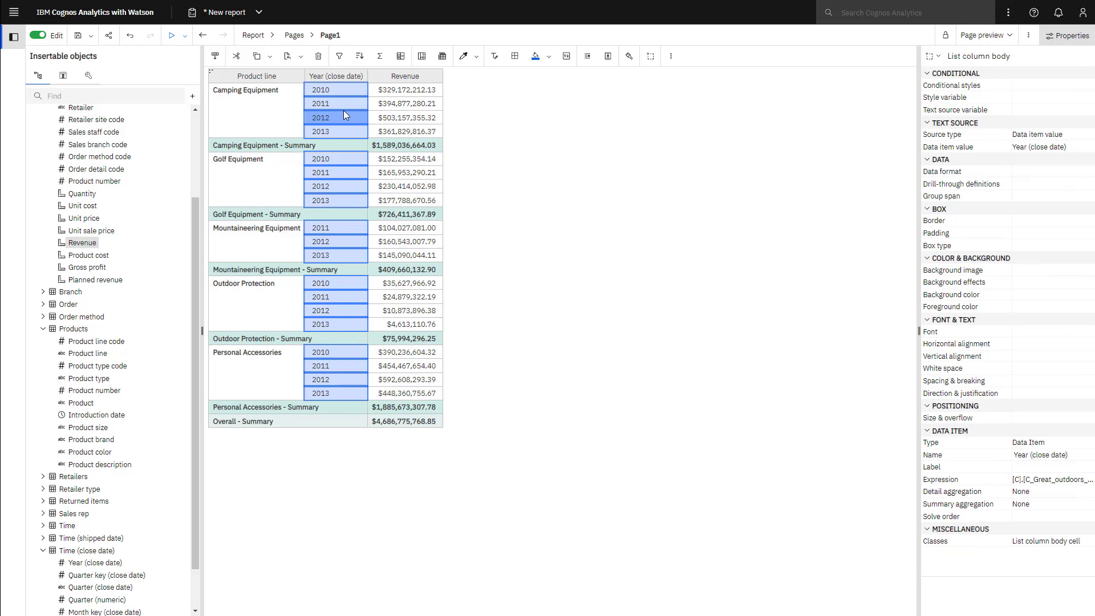
ctrl+click(347, 103)
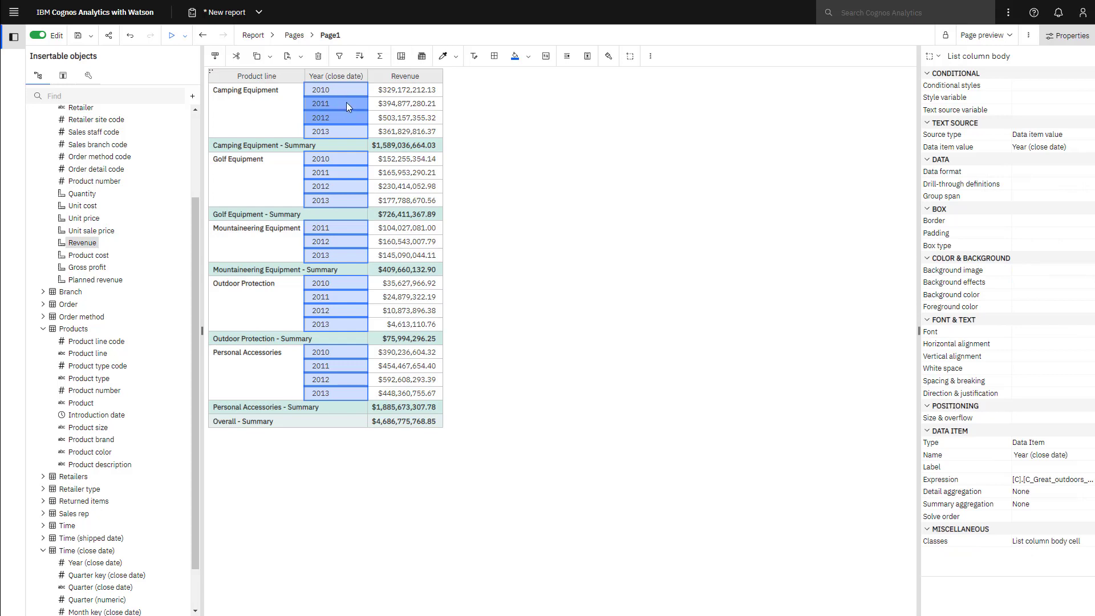
click(345, 66)
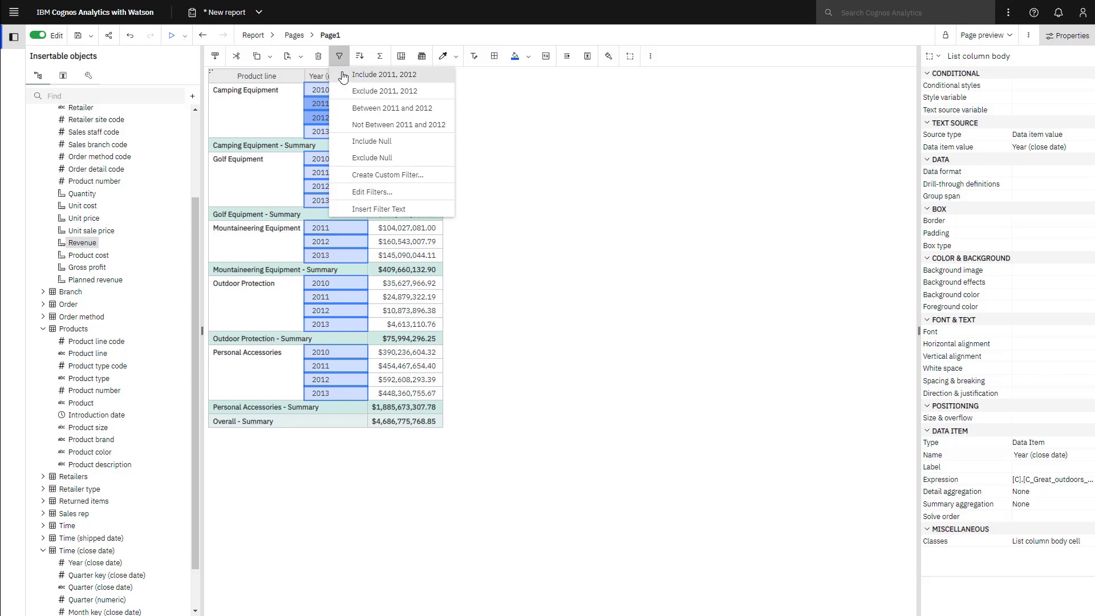
click(342, 75)
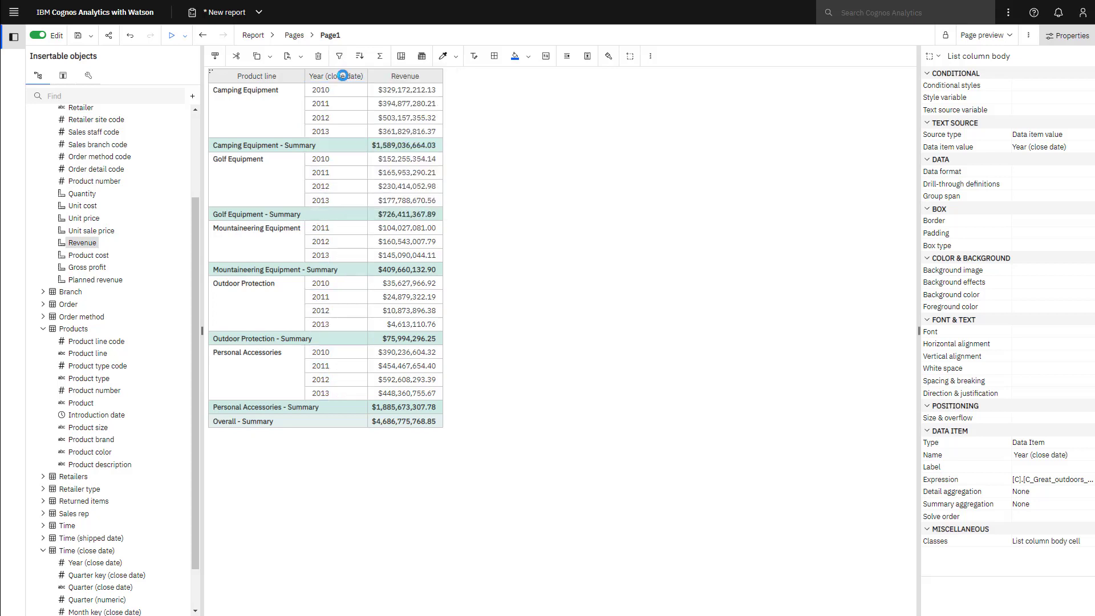
click(329, 57)
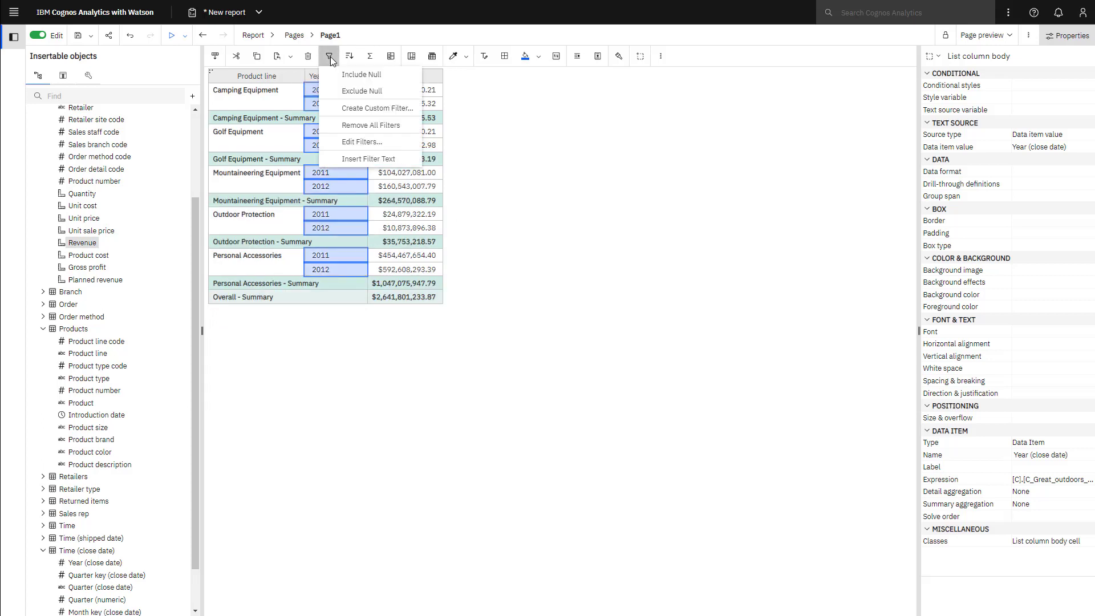
click(361, 125)
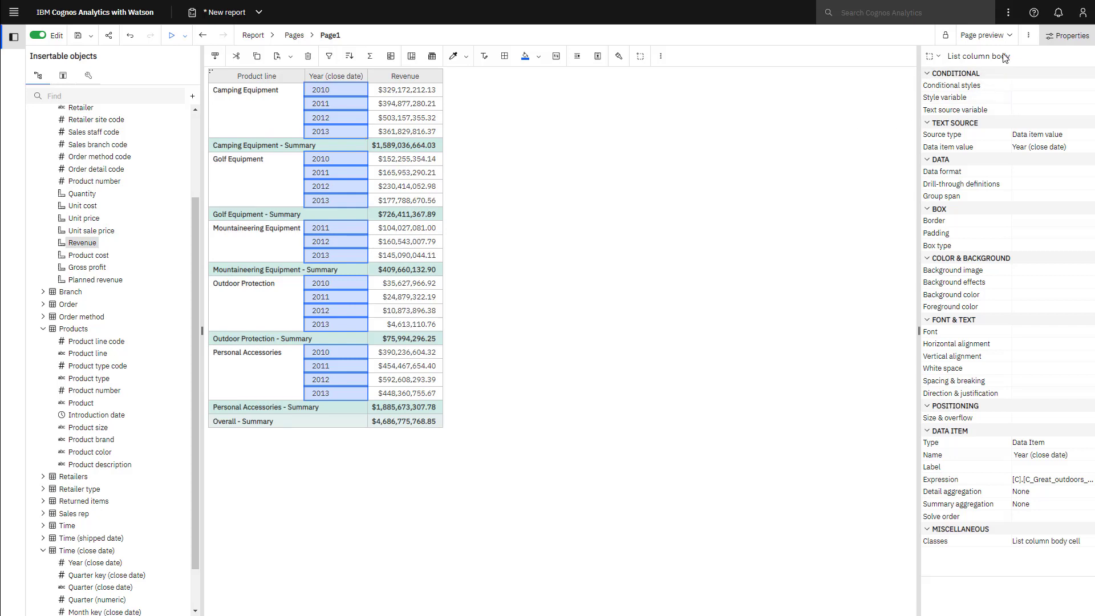
Run Validate report and dismiss the valid-specification message.
click(1028, 35)
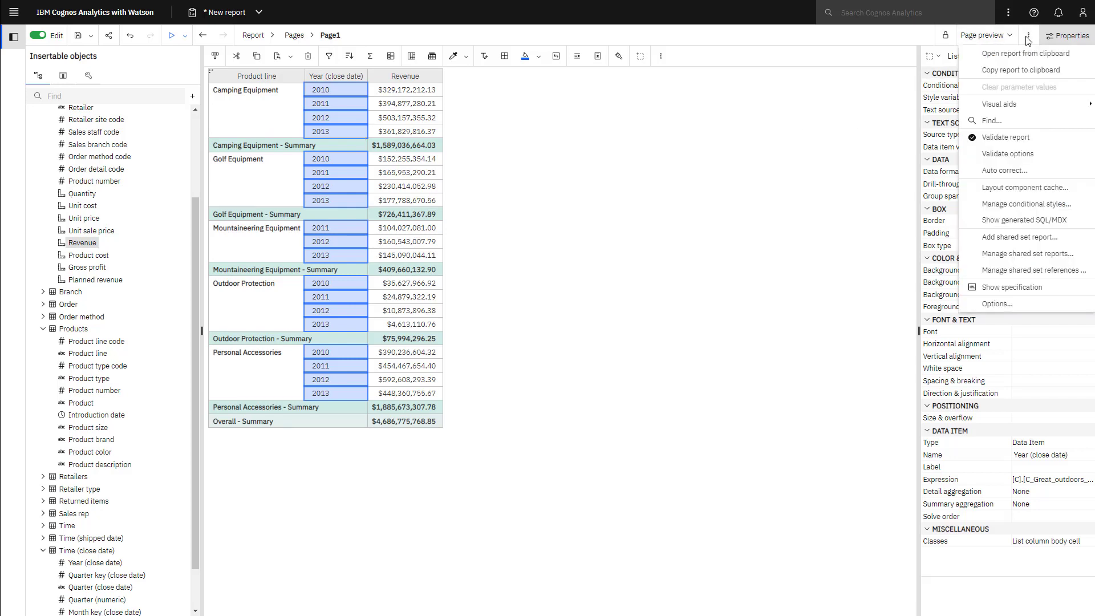
click(998, 138)
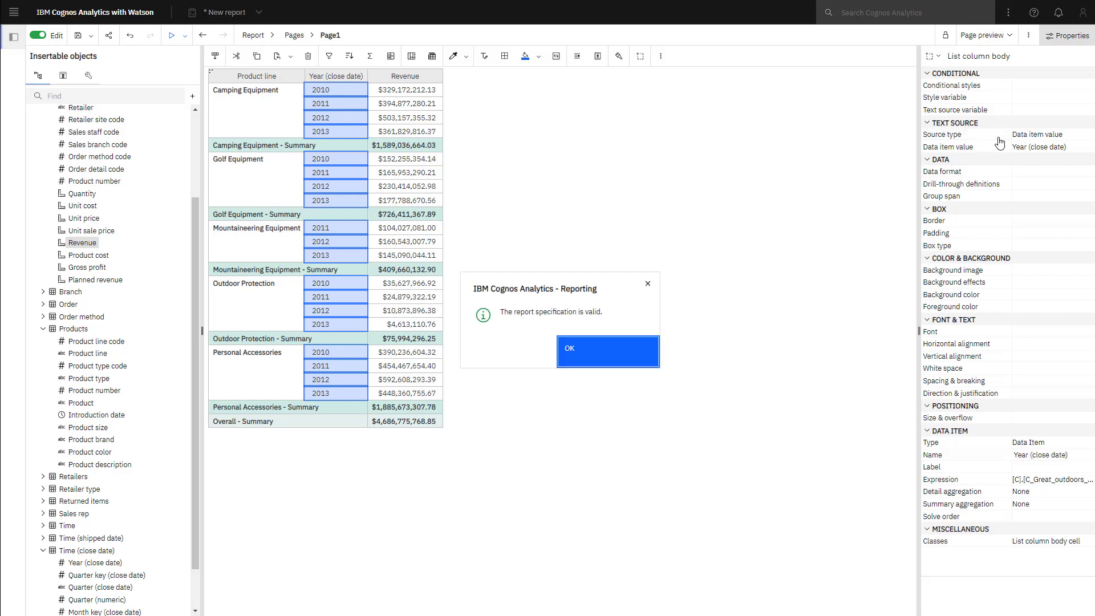
click(610, 360)
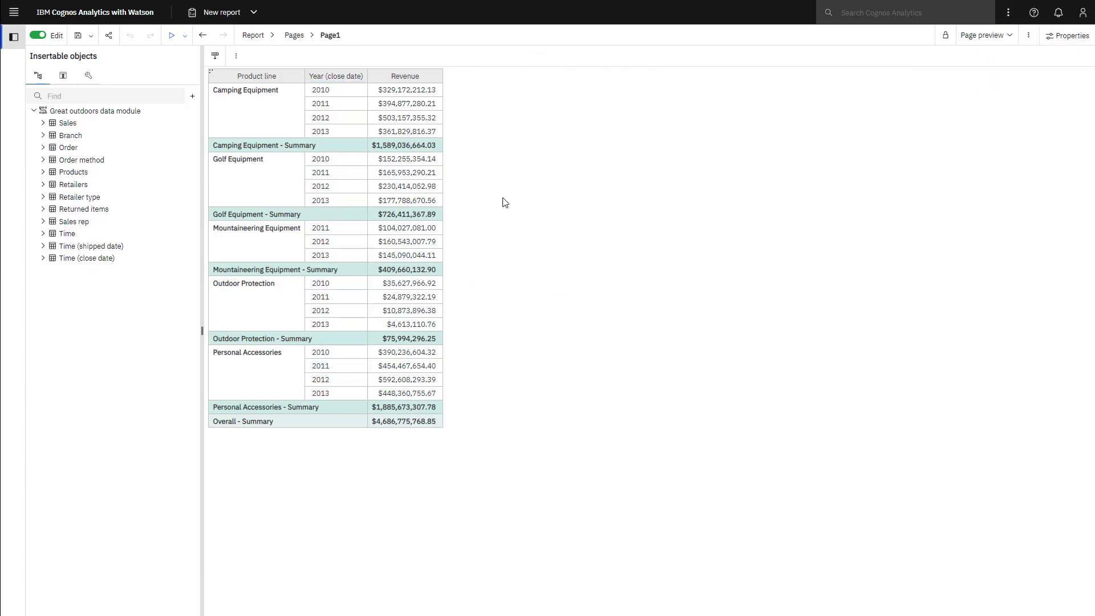
Save the report as 'list report' in My content > my reports.
click(78, 37)
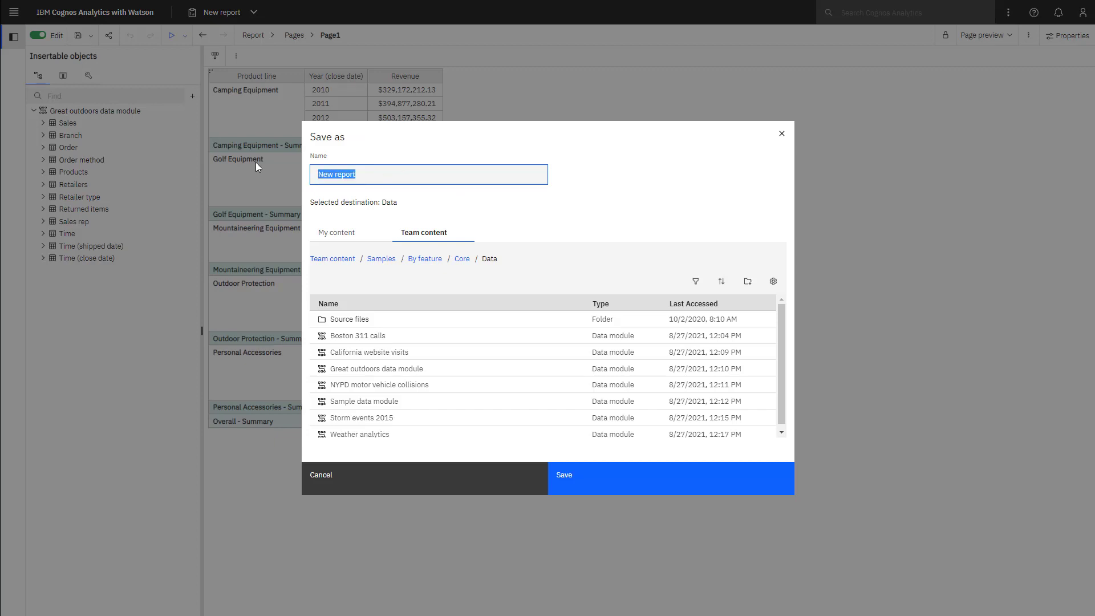
text(list report)
click(326, 234)
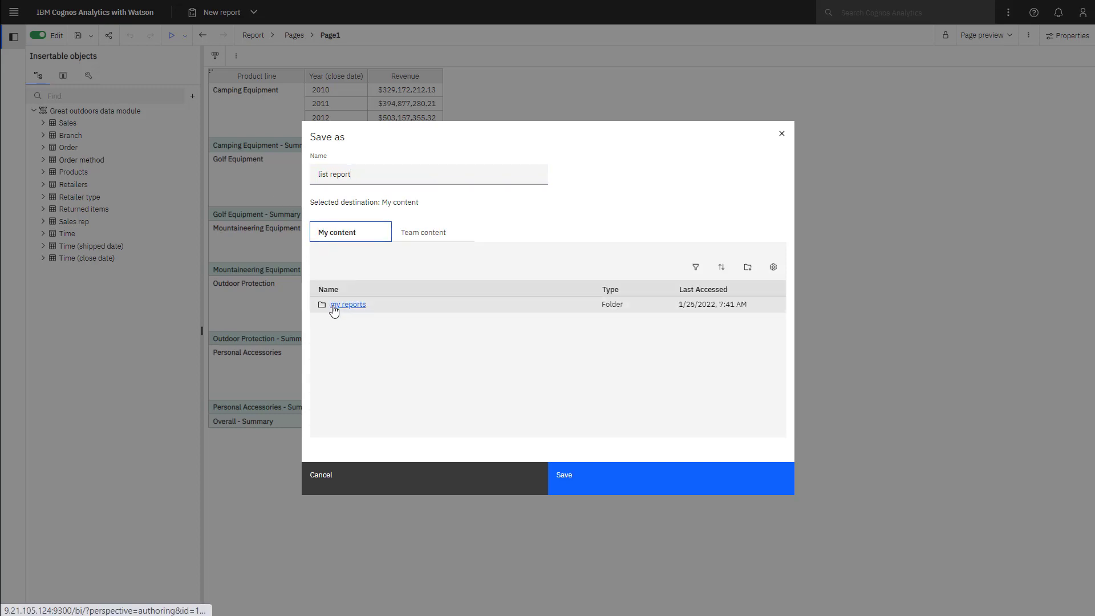
click(342, 305)
click(622, 496)
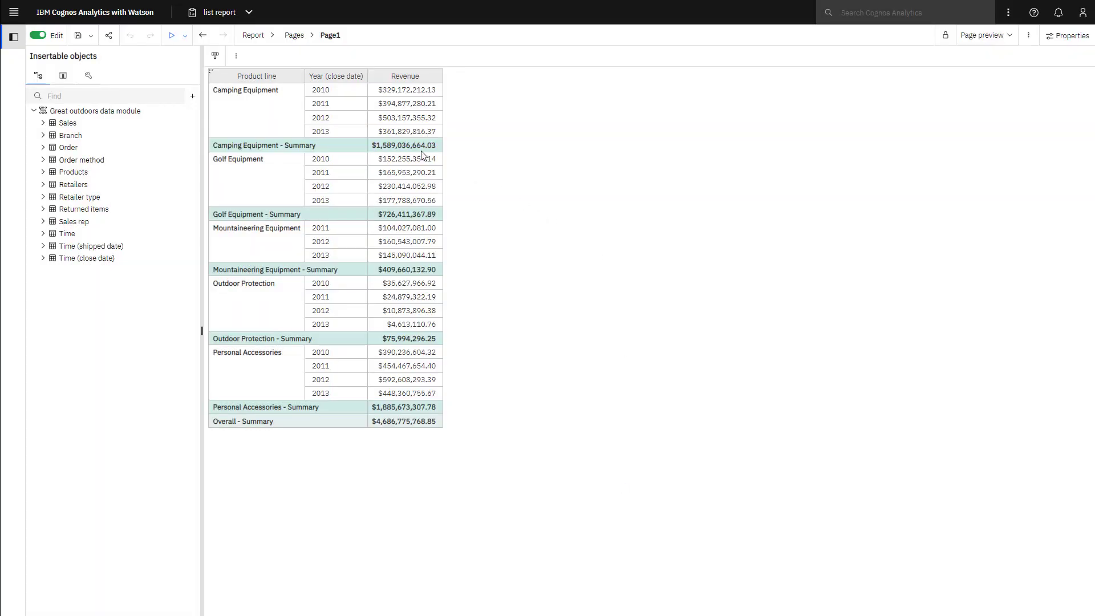
Run the report as HTML, then try a 2013-only year filter and undo it.
click(186, 36)
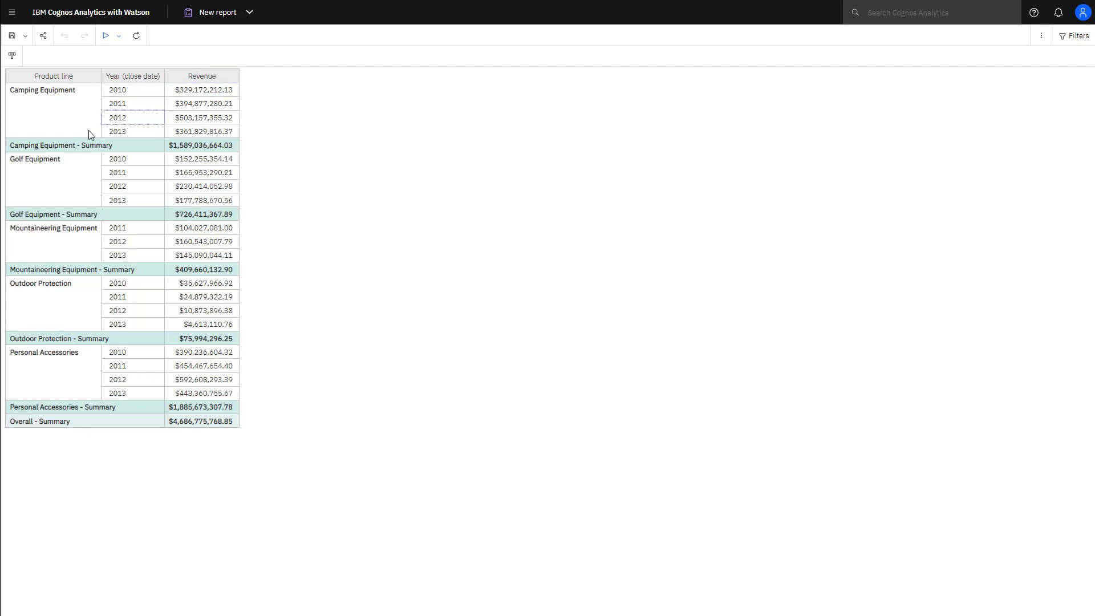
click(109, 133)
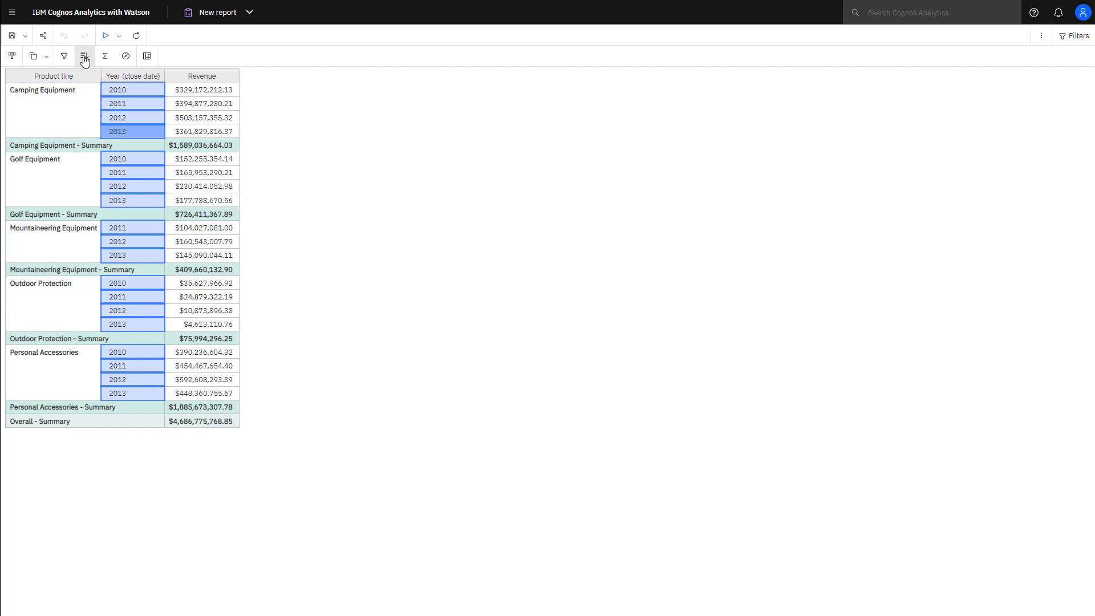
click(65, 57)
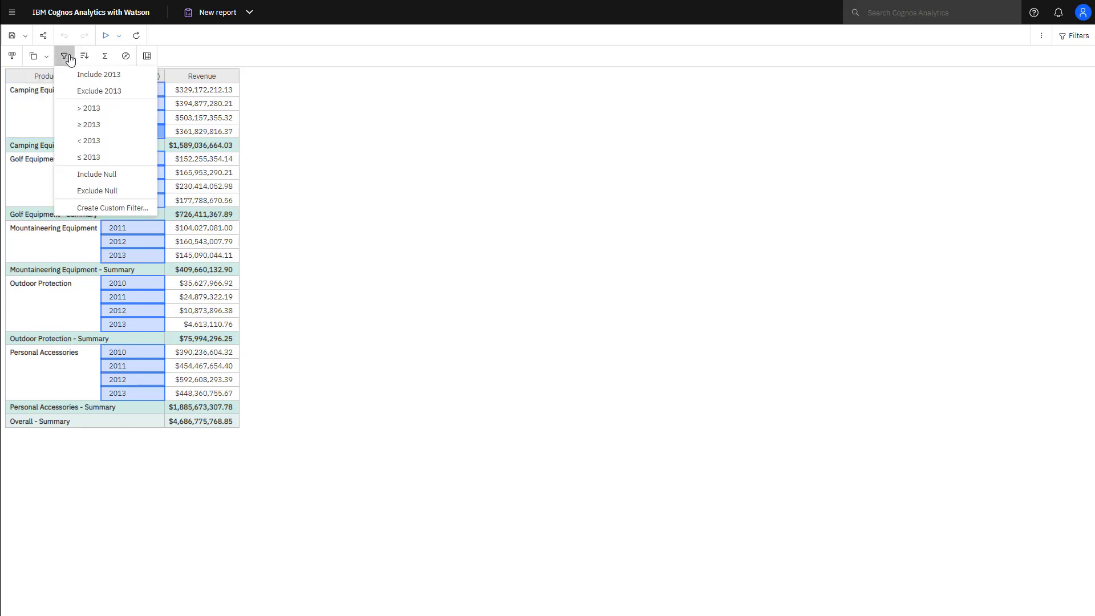
click(80, 75)
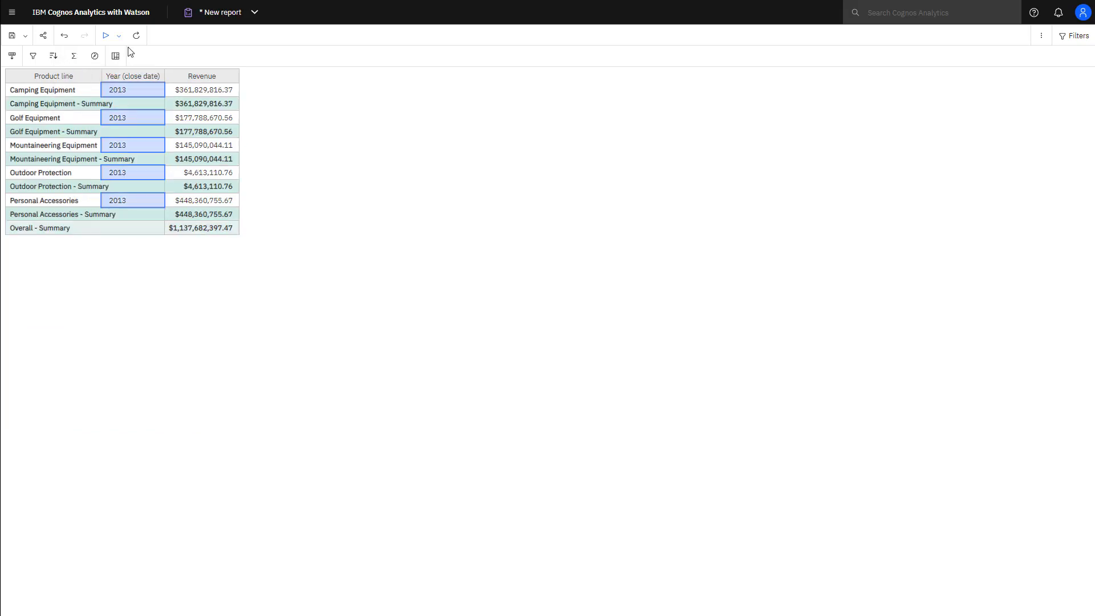
key(ctrl+z)
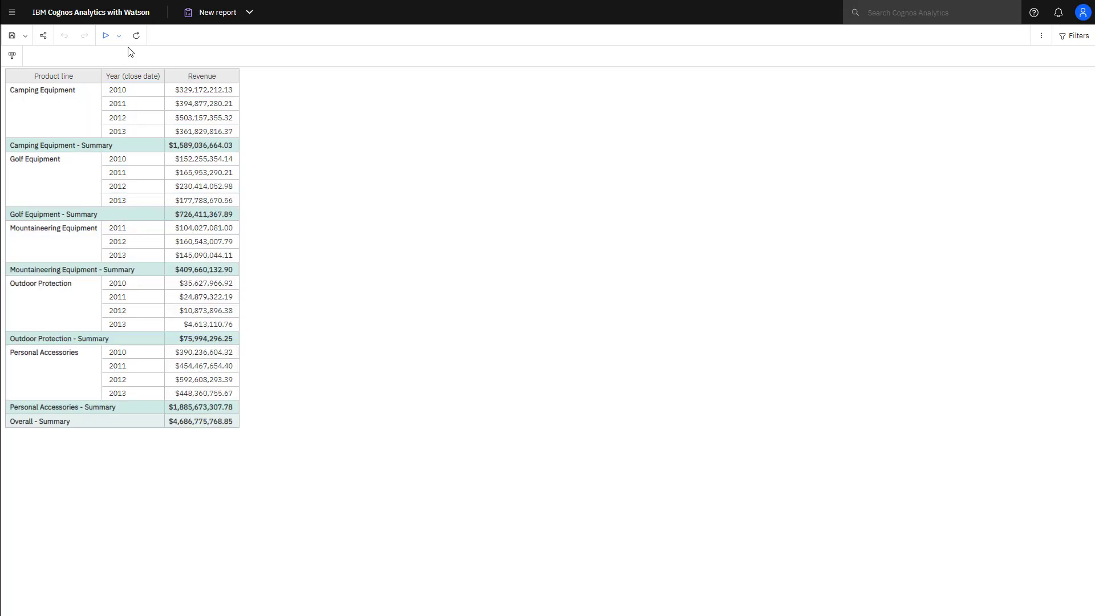